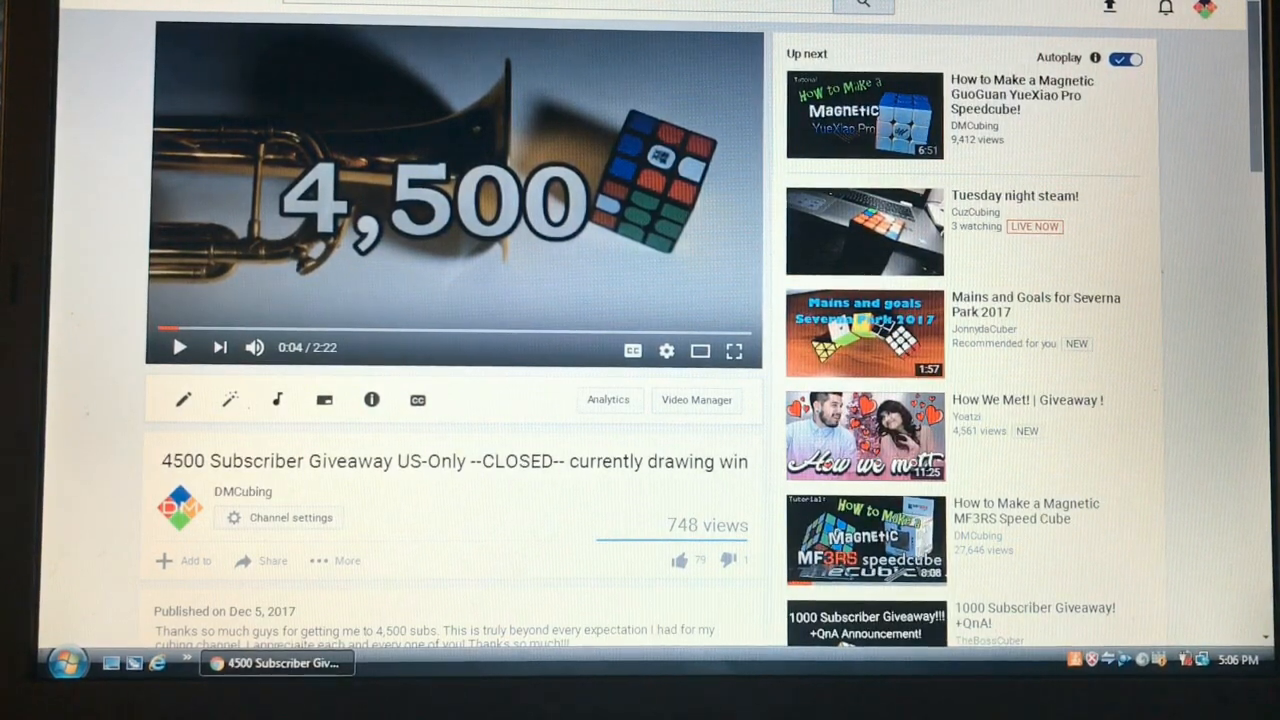
- Copy the giveaway video's address and paste it as the video URL in the Random Comment Picker
right_click(422, 2)
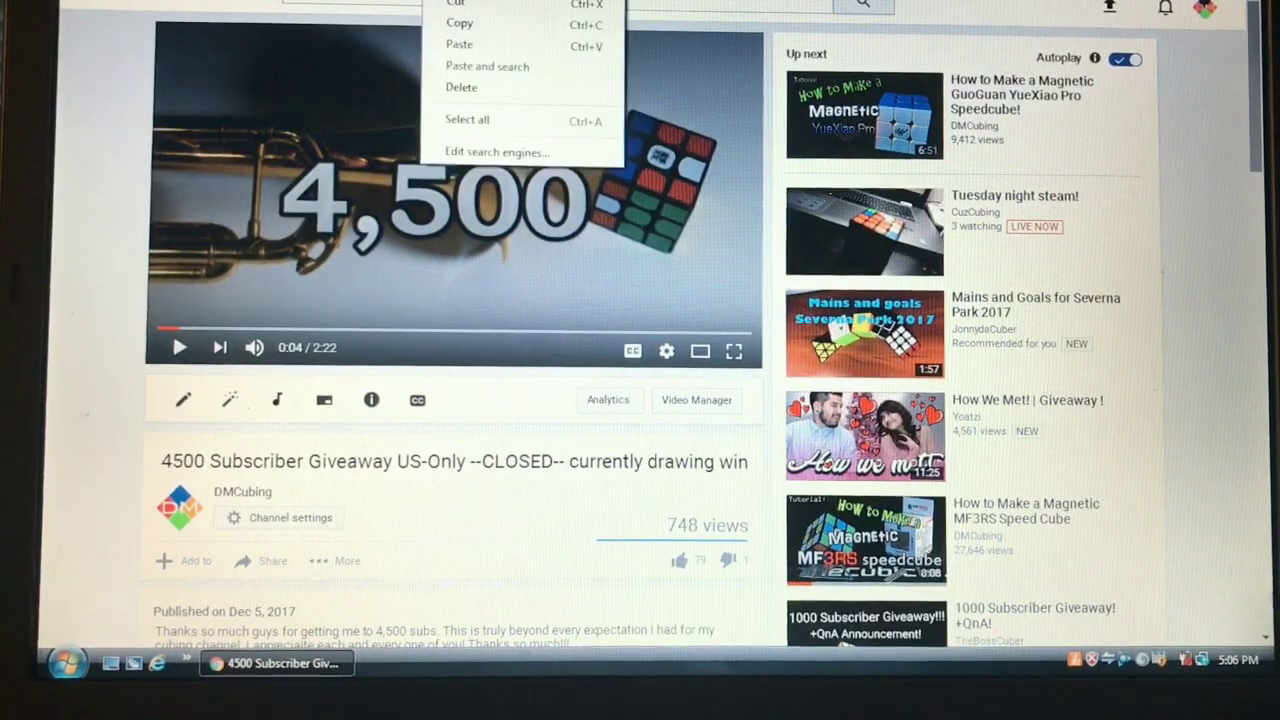
left_click(488, 28)
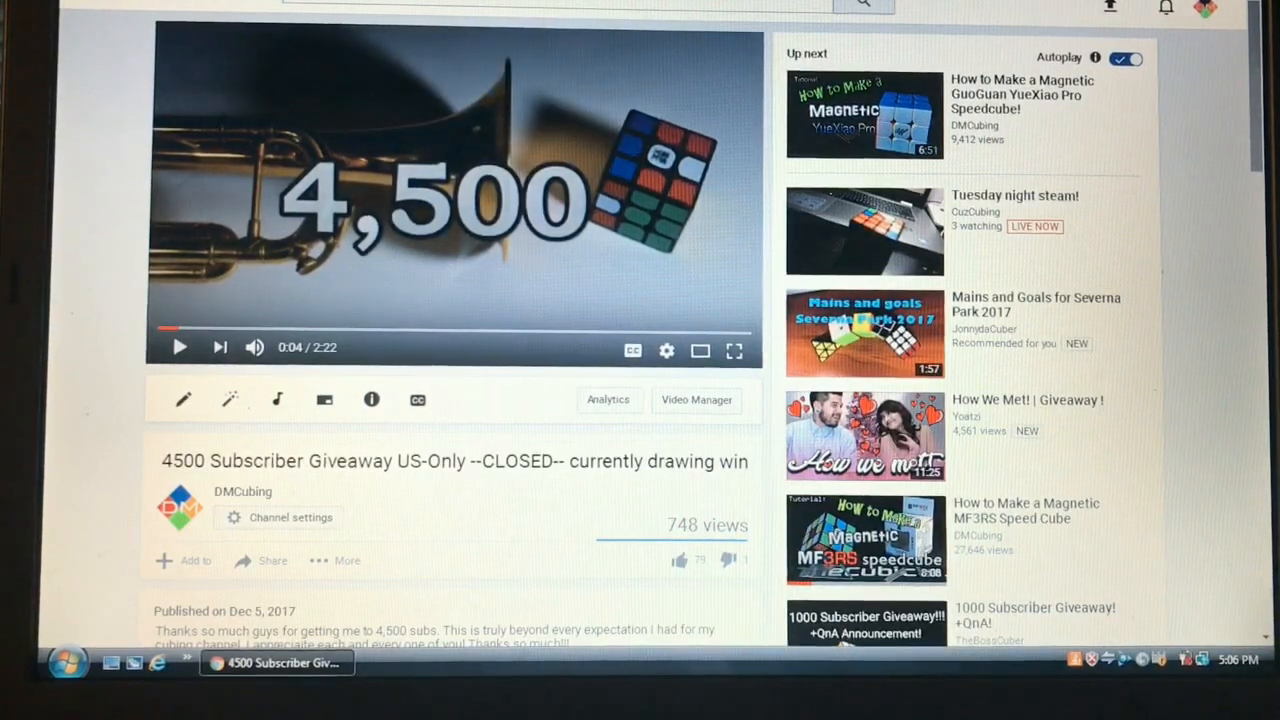
key("ctrl+Tab")
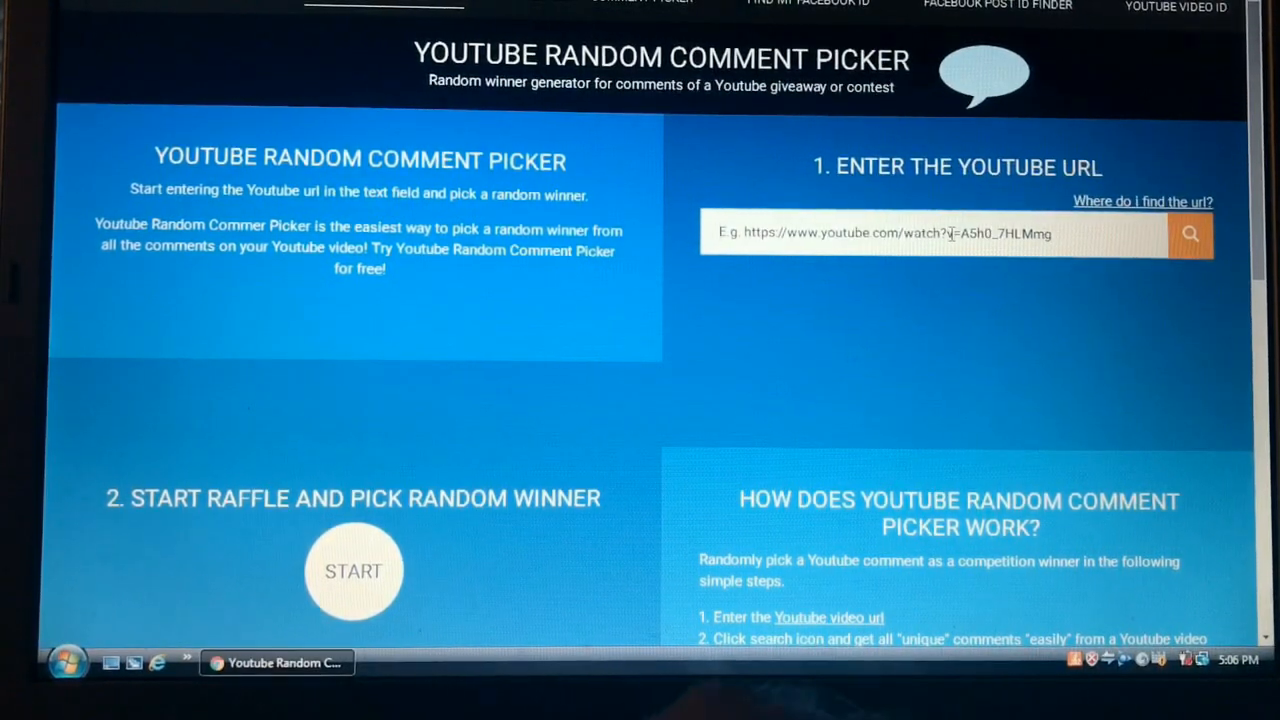
left_click(950, 233)
type("https://www.youtube.com/watch?v=NiQpTkOdcag")
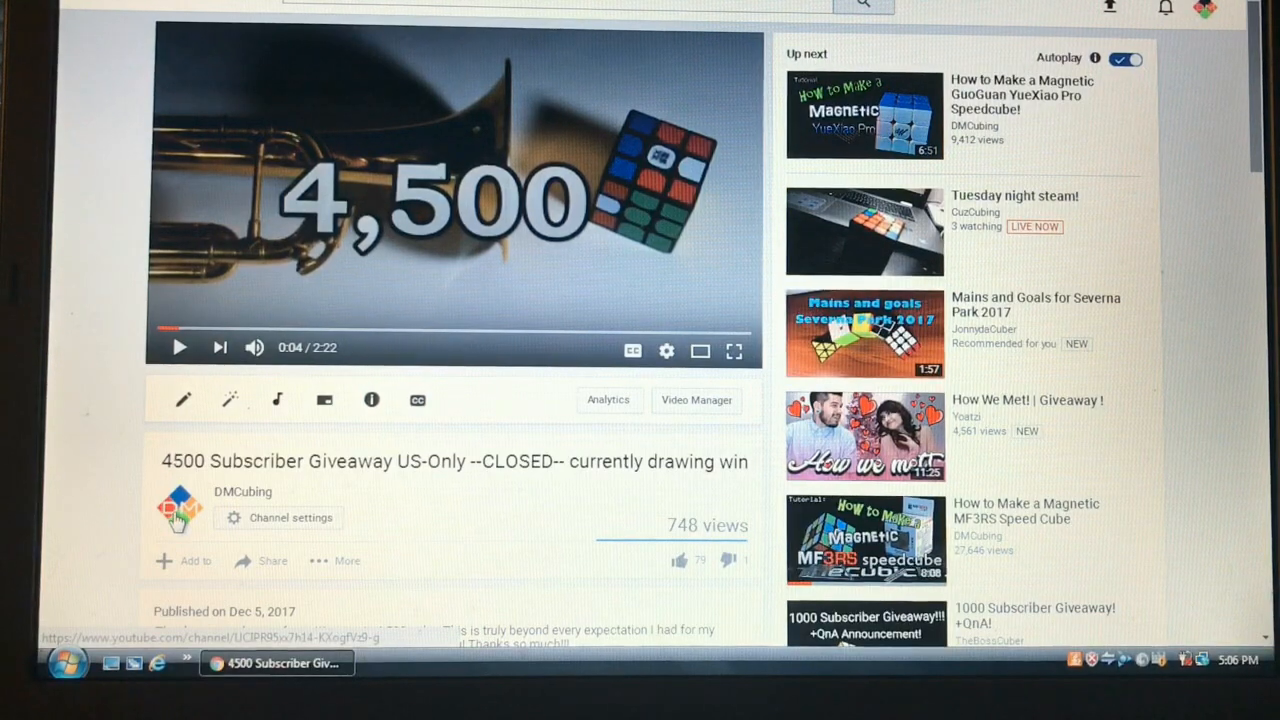
- Go to the DMCubing channel page from the giveaway video
left_click(178, 510)
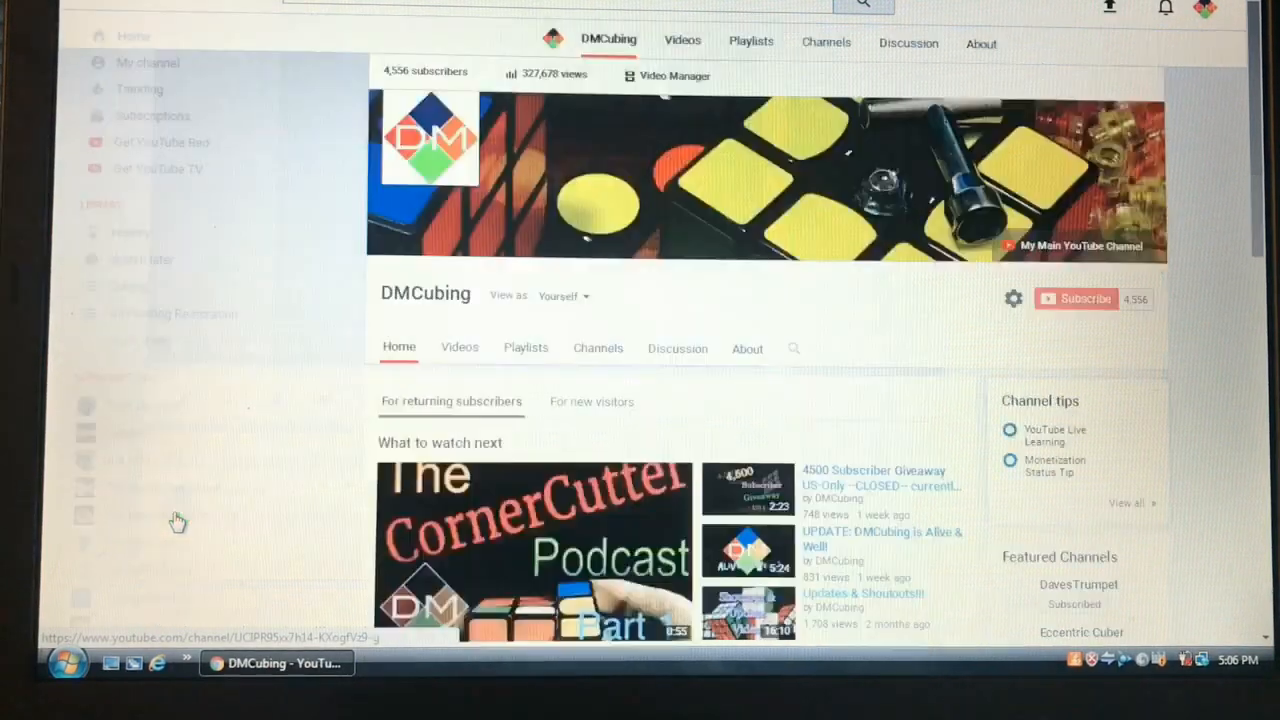
mouse_move(765, 178)
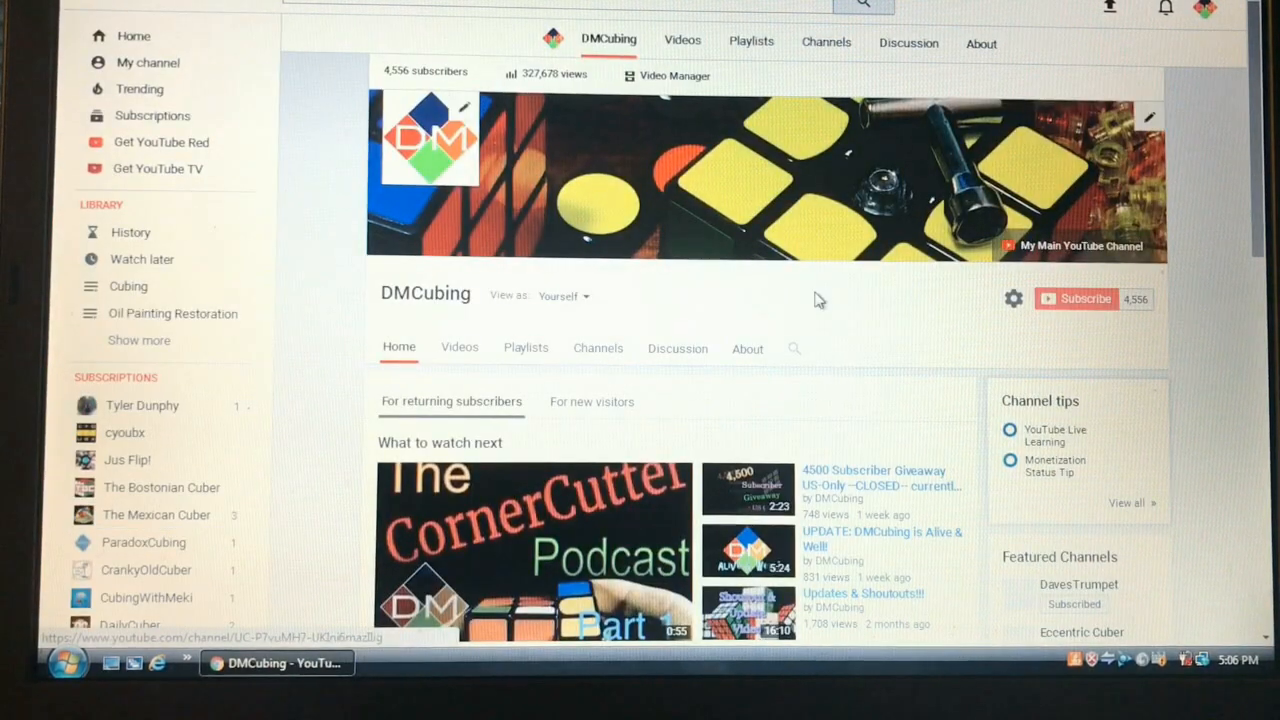
scroll(1140, 120, "down", 1)
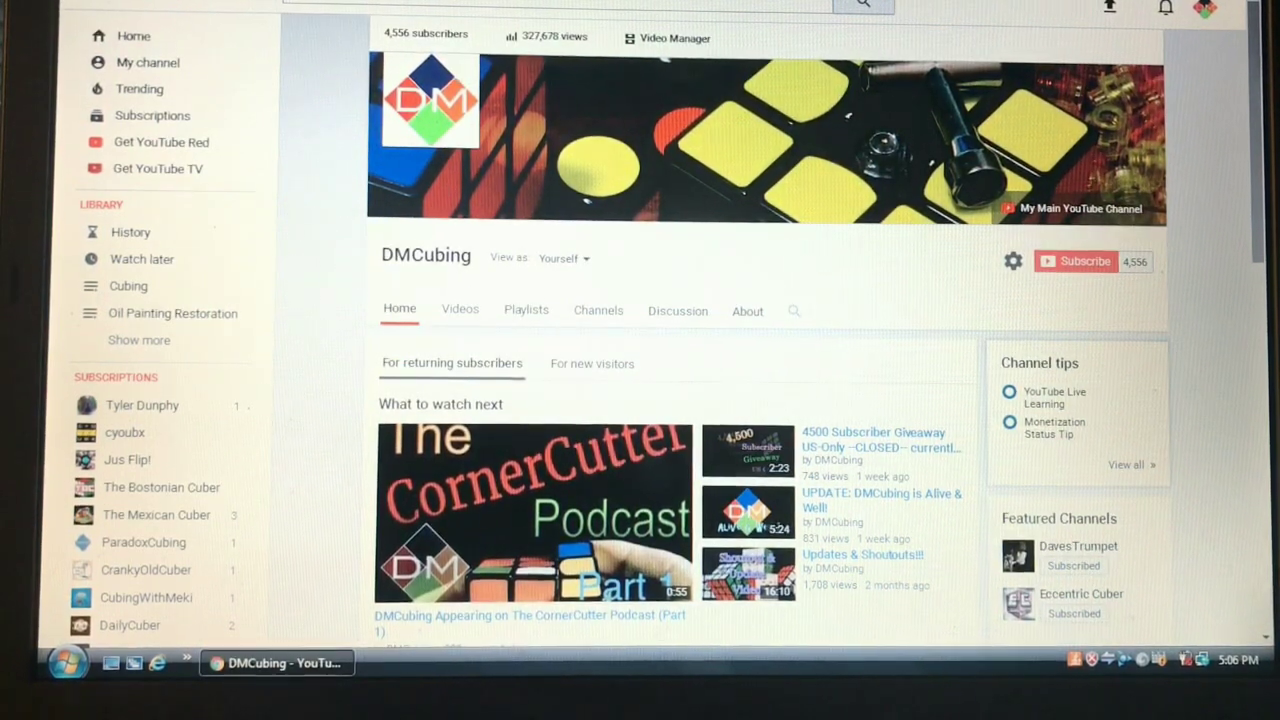
- Return to the comment picker with the video address still filled in
left_click(865, 3)
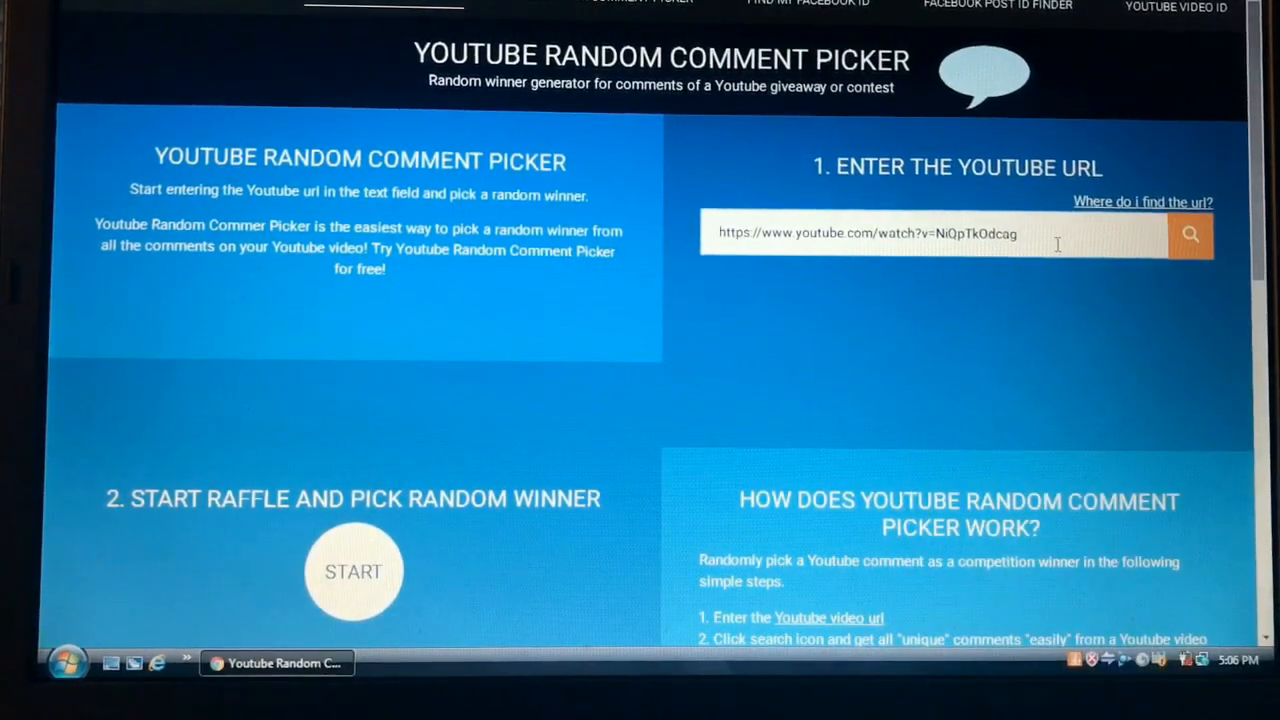
- Fetch the video's comments, reporting 267 unique commenters, and try starting the raffle
left_click(1188, 240)
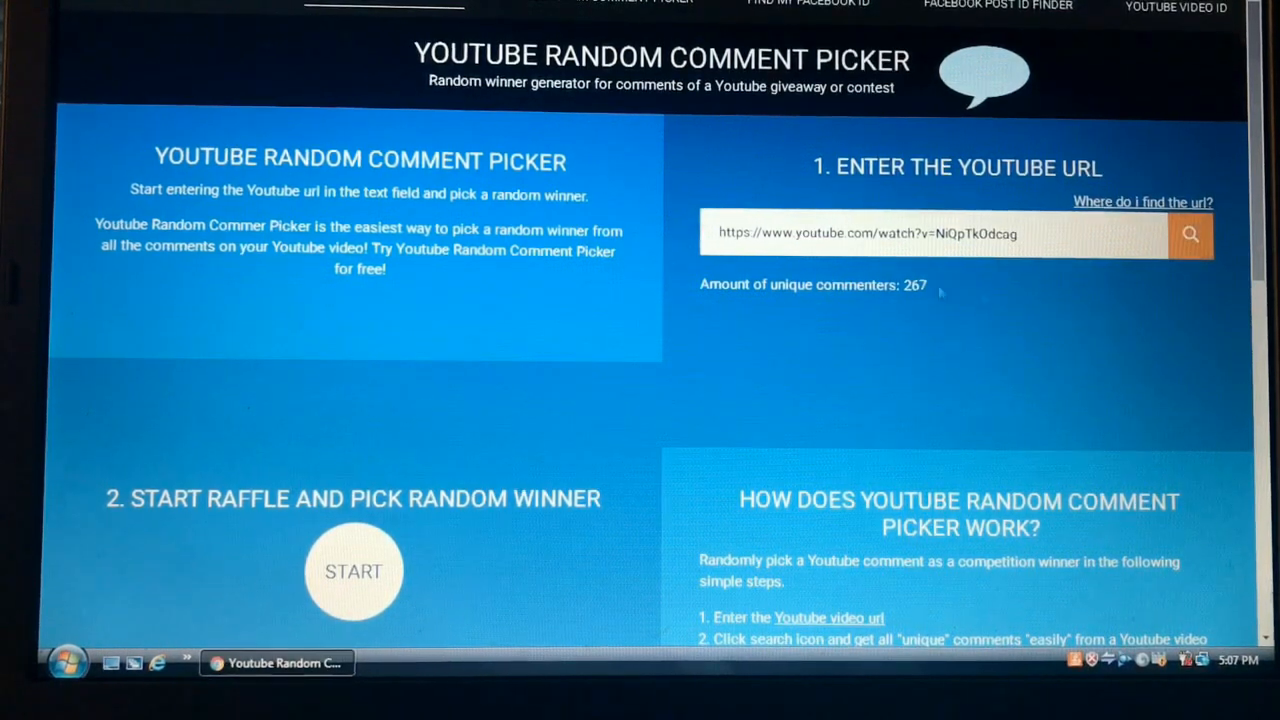
left_click(356, 572)
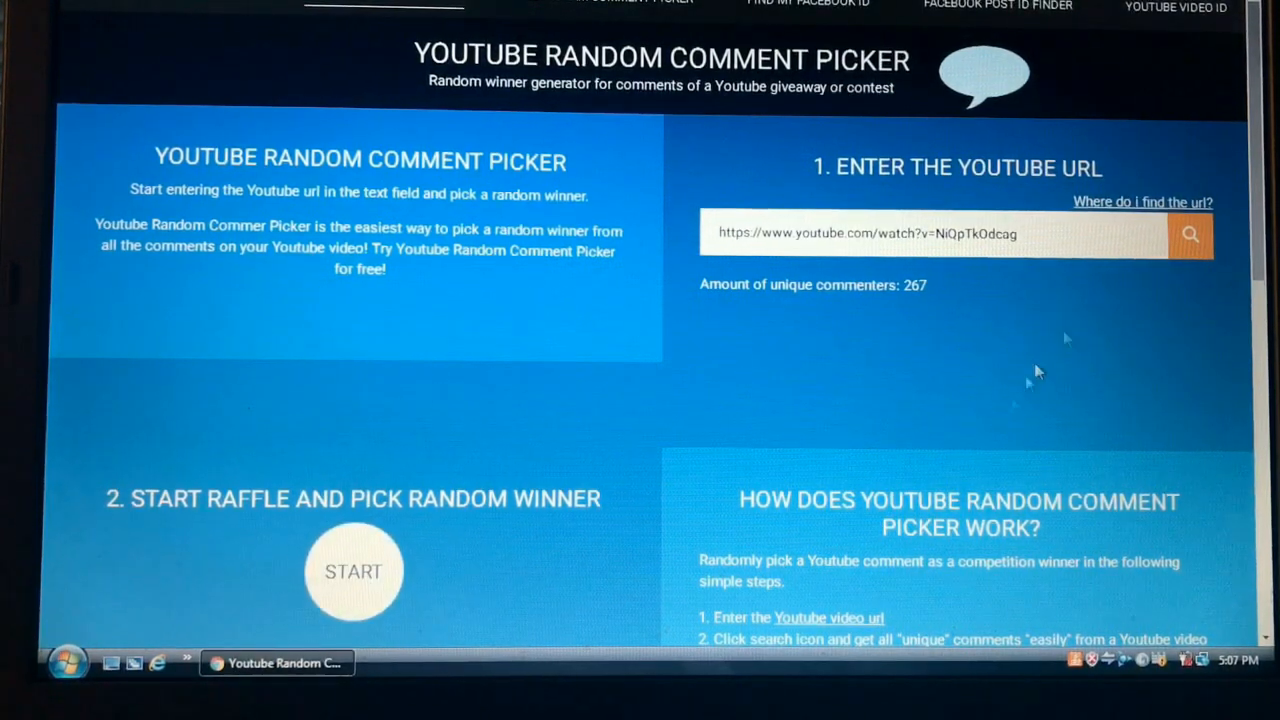
left_click_drag(1258, 135, 1262, 278)
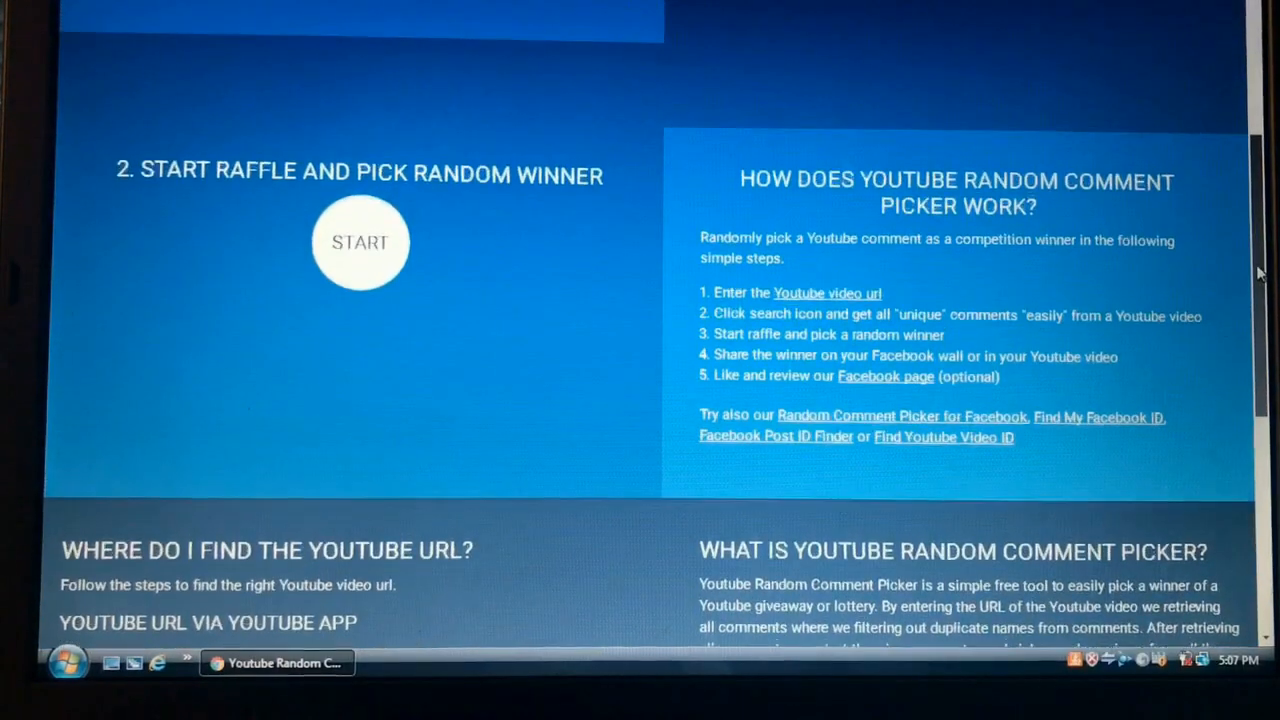
left_click_drag(1262, 278, 1262, 177)
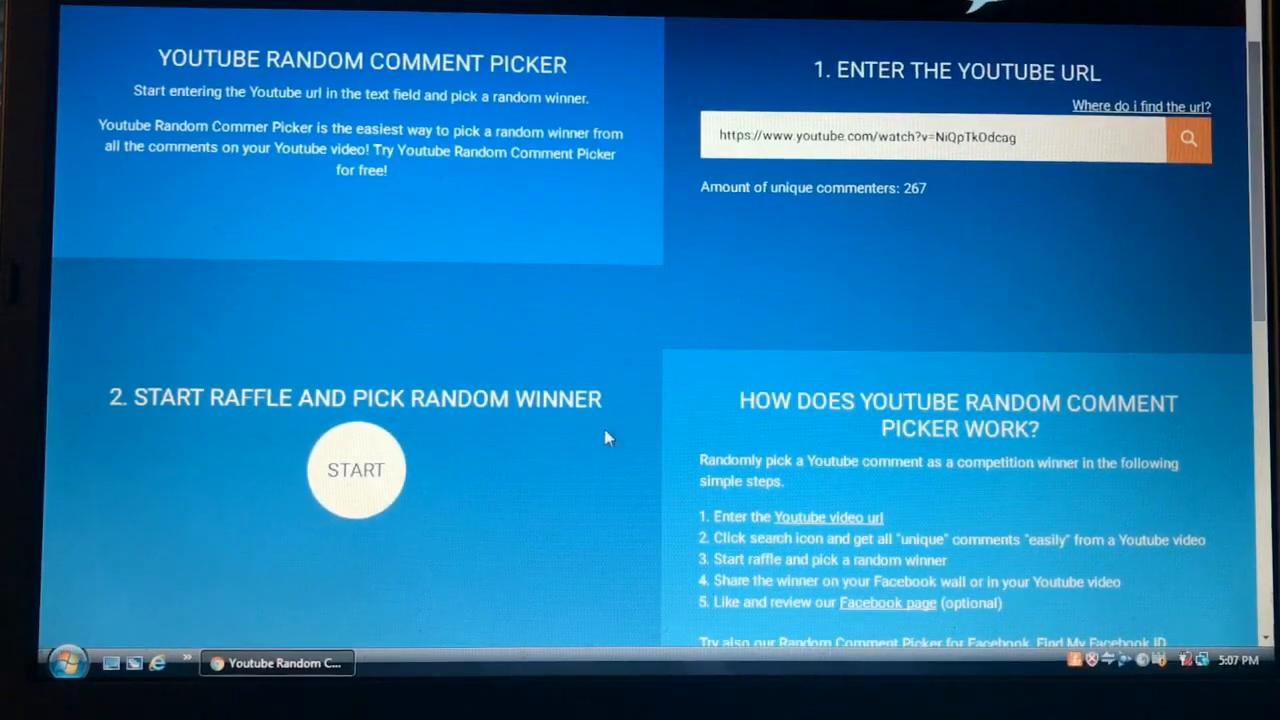
left_click(380, 471)
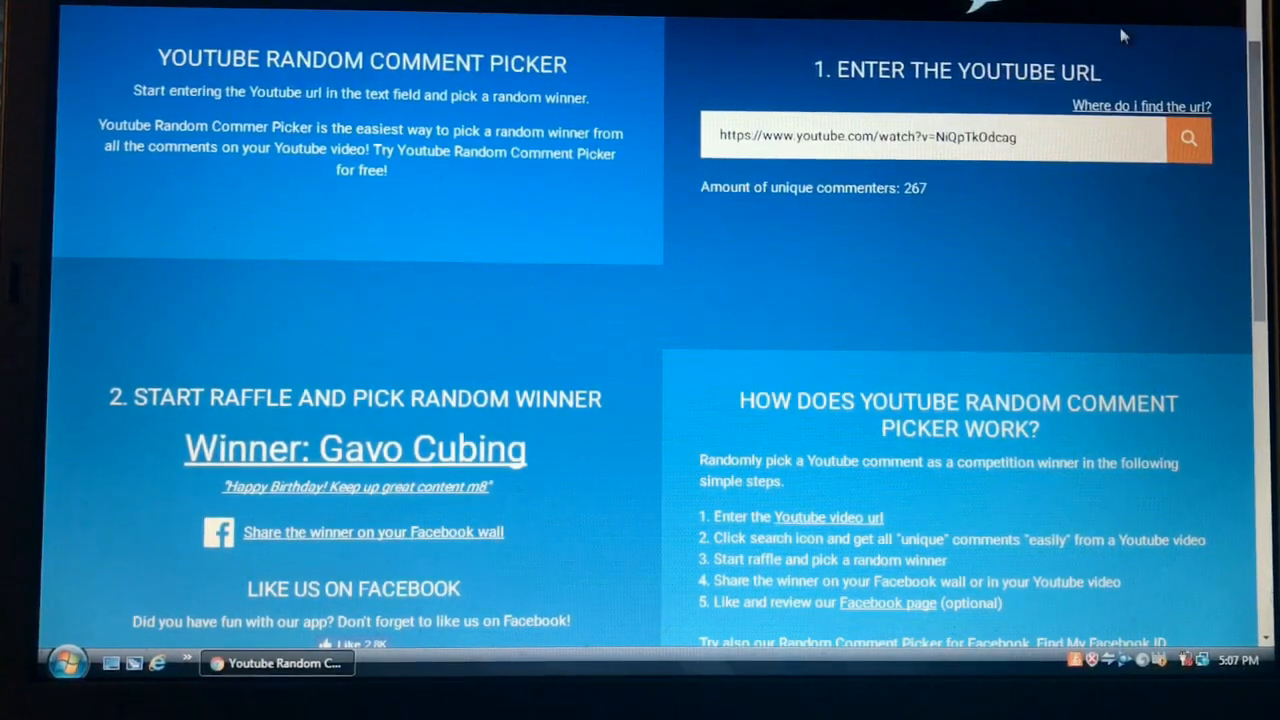
left_click_drag(1258, 120, 1260, 178)
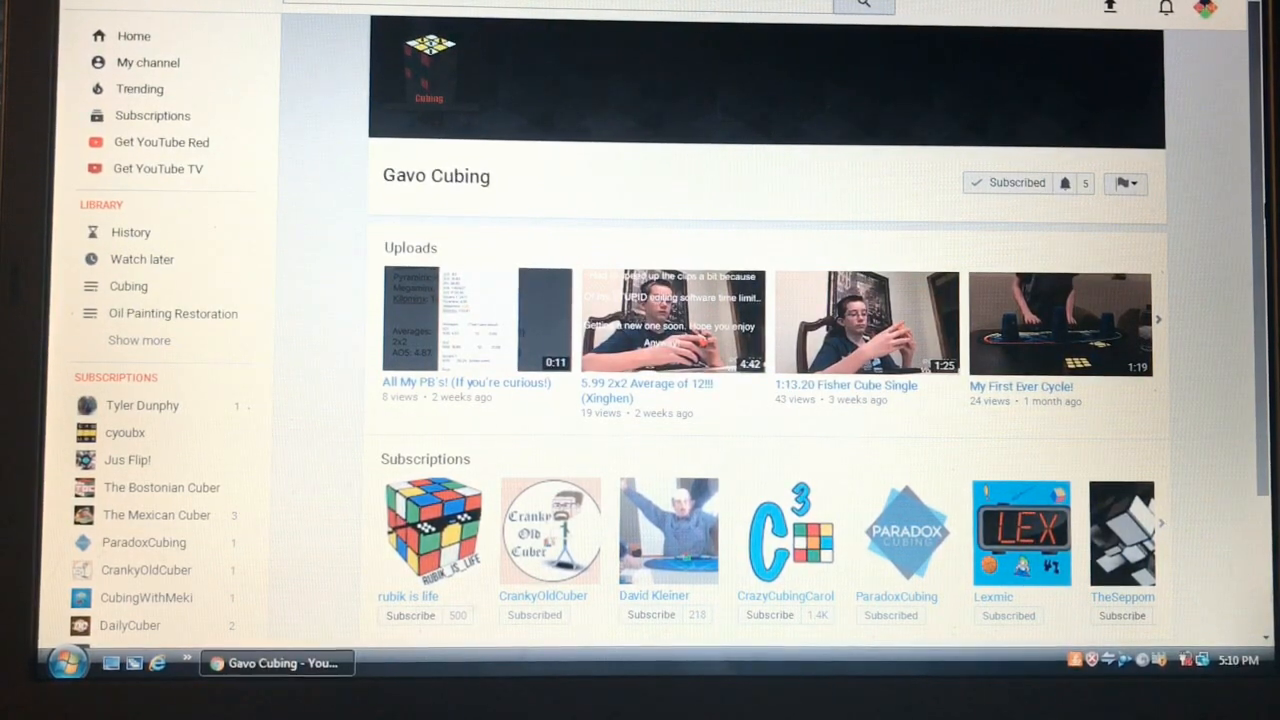
- Browse all of Gavo Cubing's subscriptions, find DMCubing, then head back to my own channel
left_click(1159, 522)
scroll(800, 400, "down", 3)
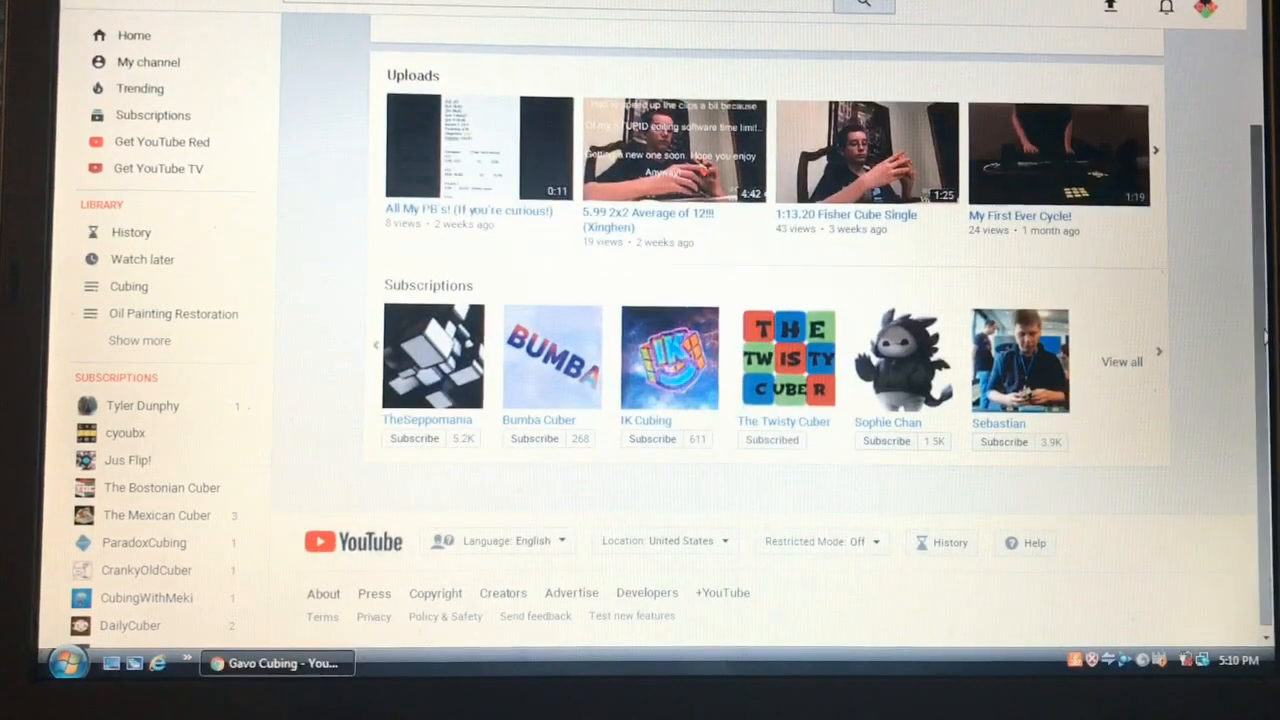
left_click(1122, 362)
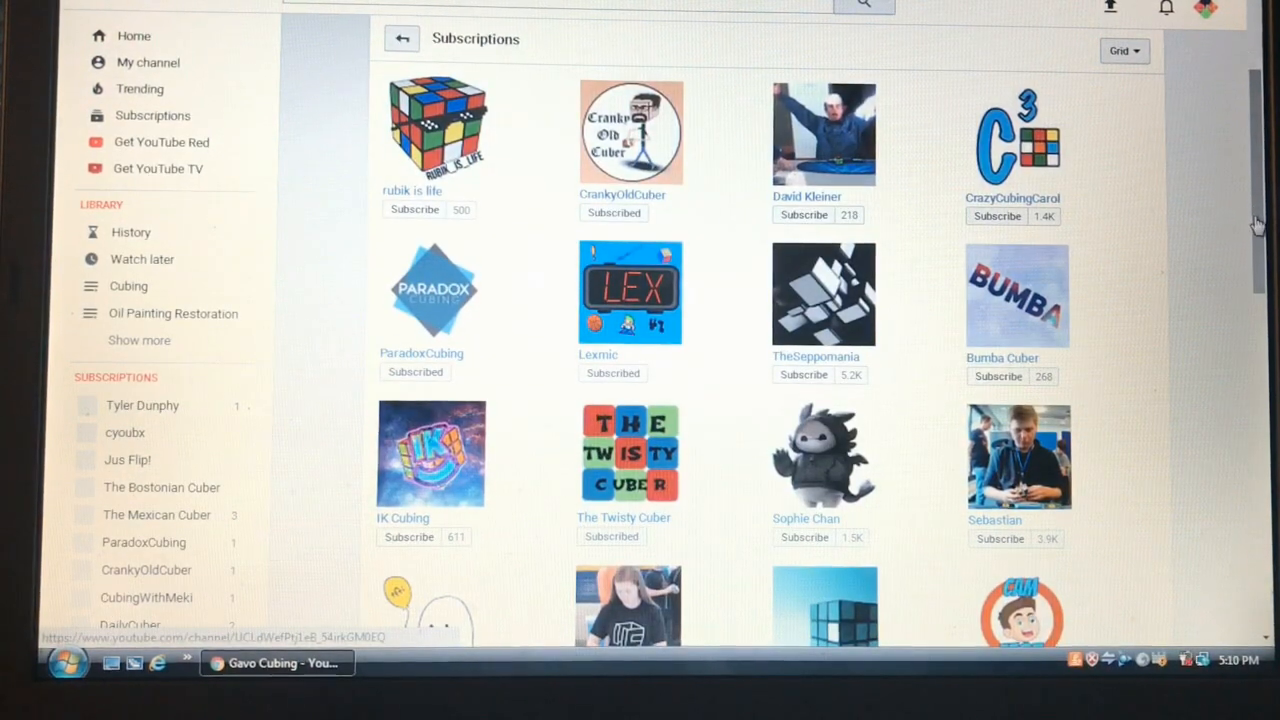
left_click_drag(1258, 220, 1262, 490)
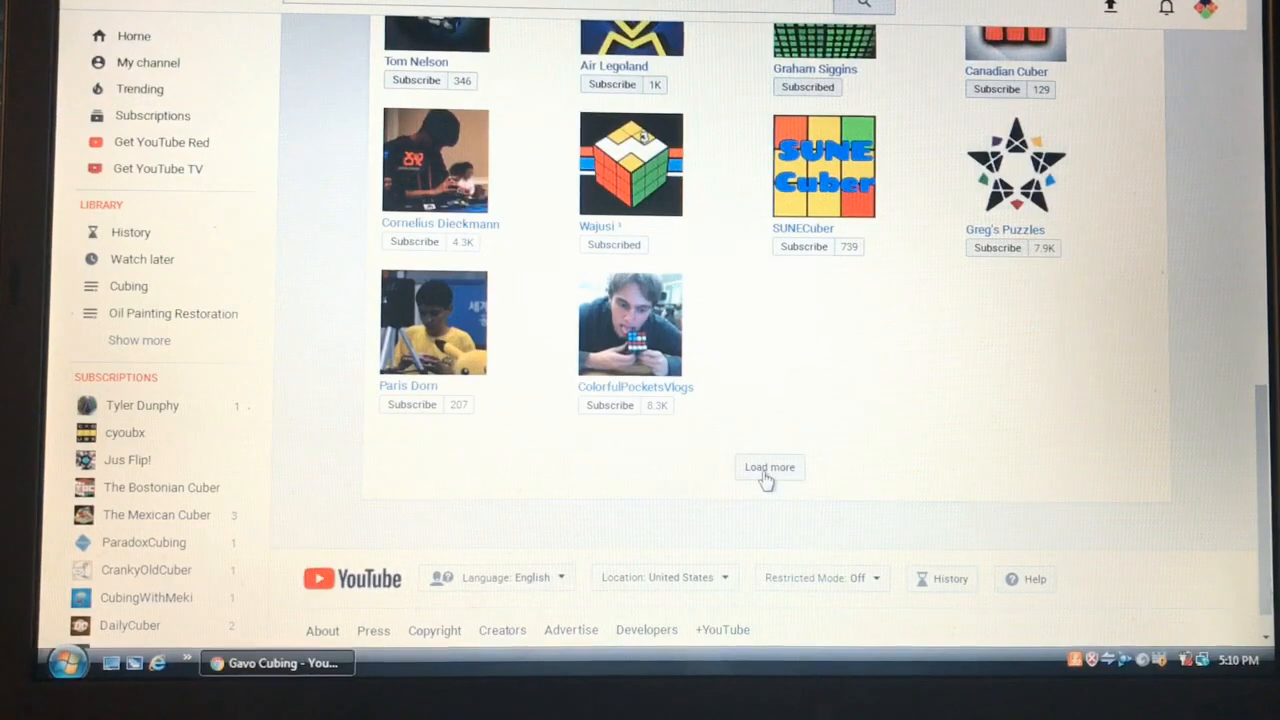
left_click(769, 467)
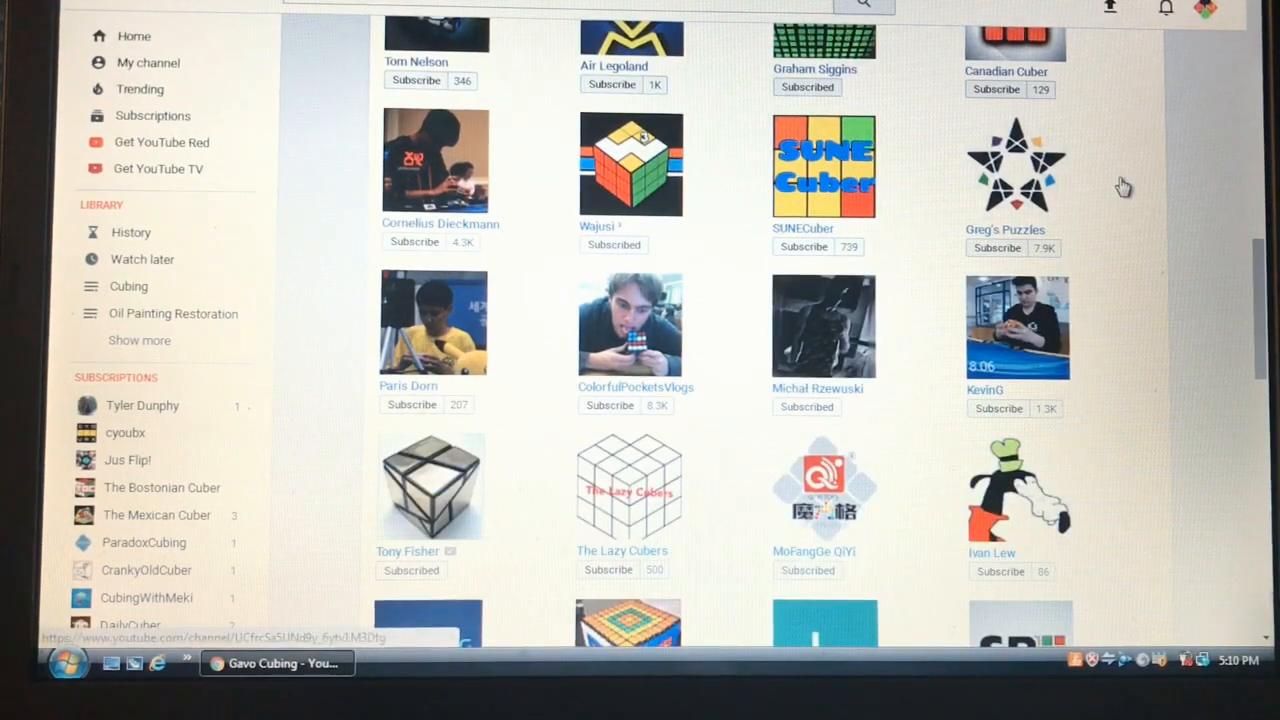
scroll(1122, 186, "down", 8)
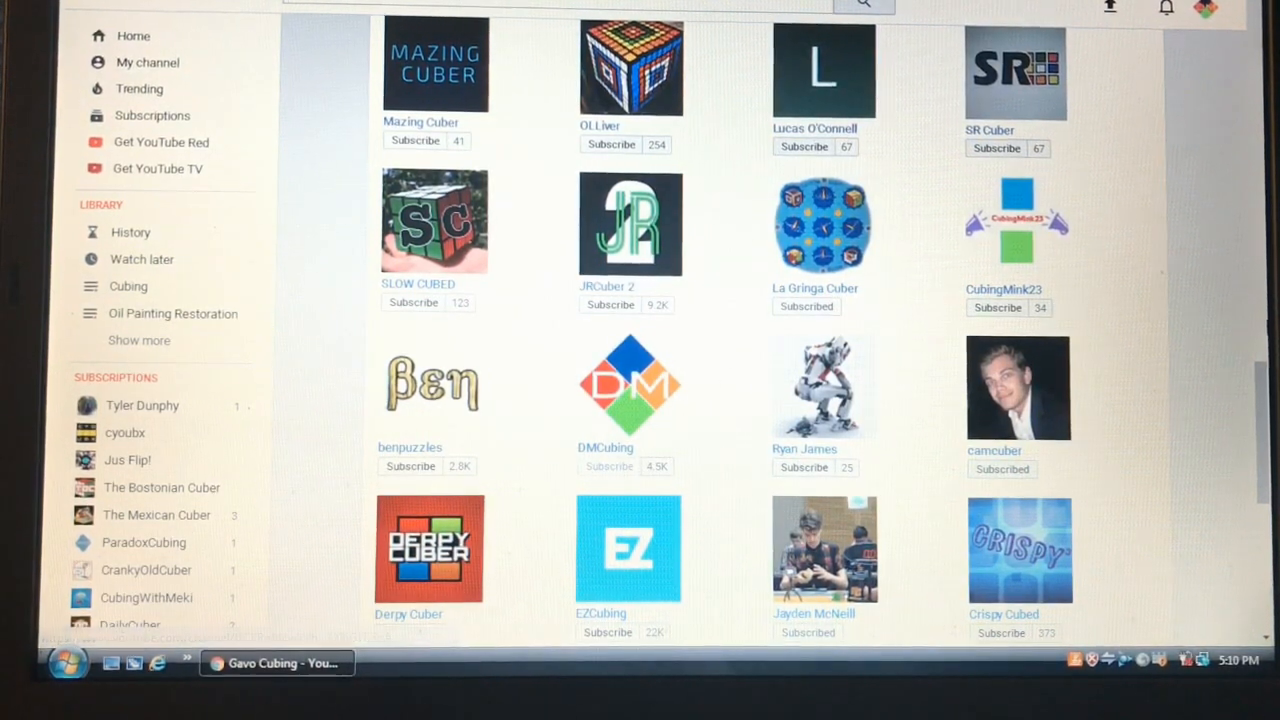
left_click_drag(1262, 385, 1258, 40)
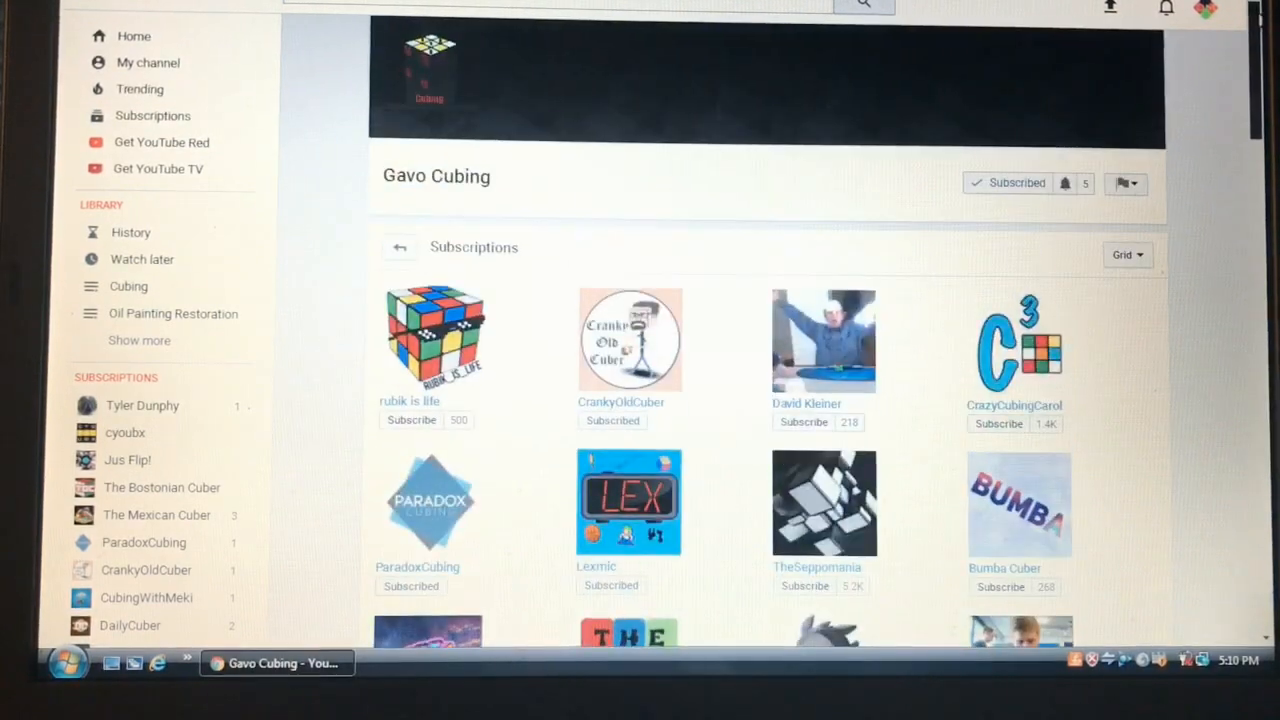
left_click(460, 178)
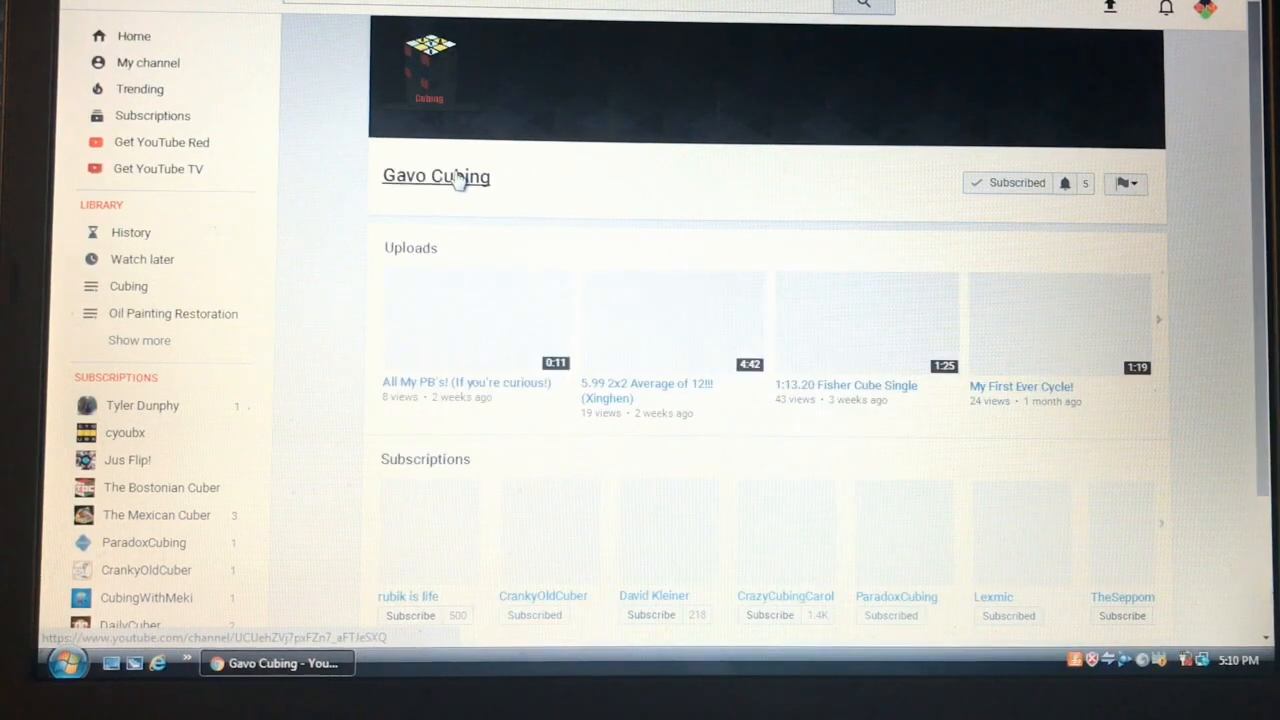
left_click(178, 72)
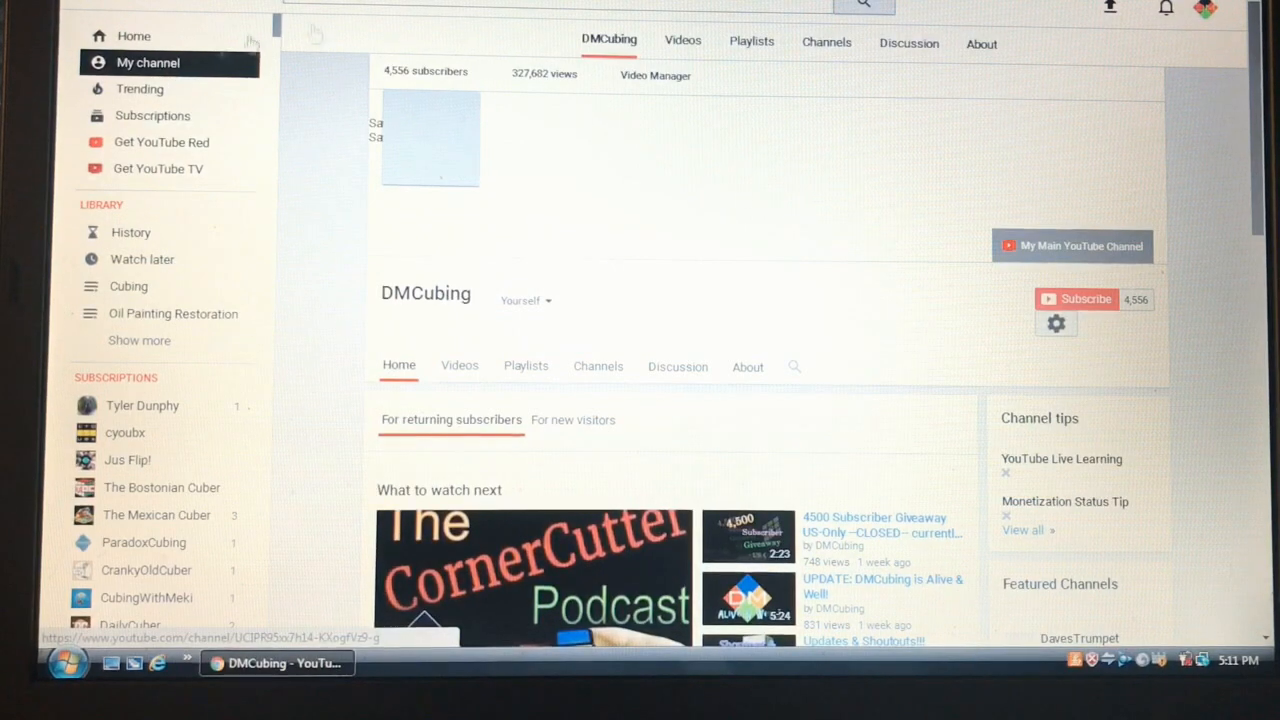
scroll(700, 300, "down", 1)
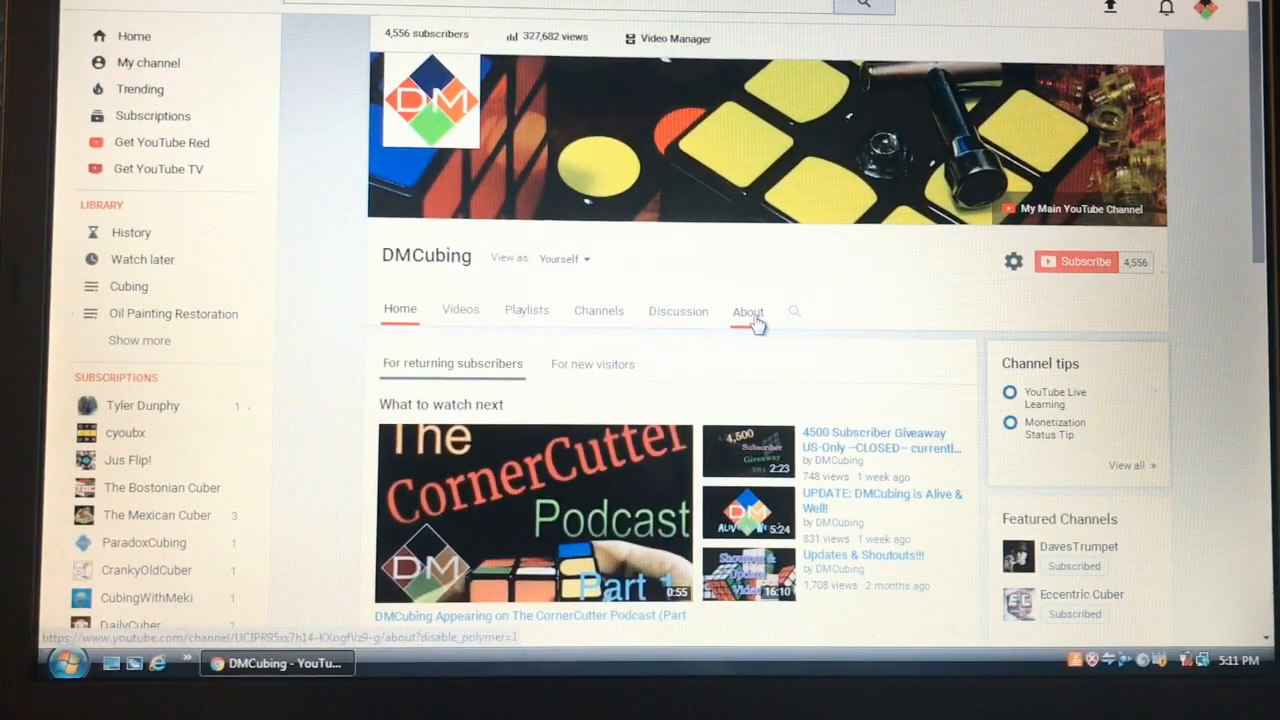
- Show the DMCubing channel's About page with its description, details and links
left_click(750, 312)
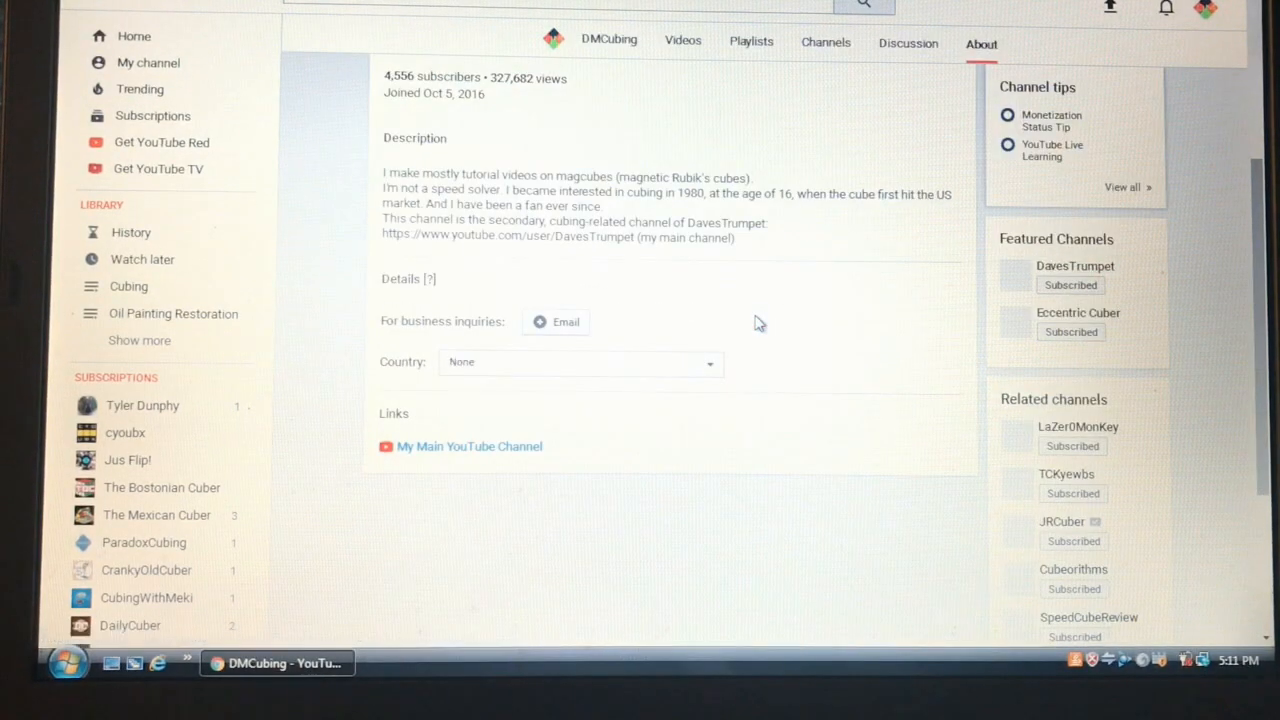